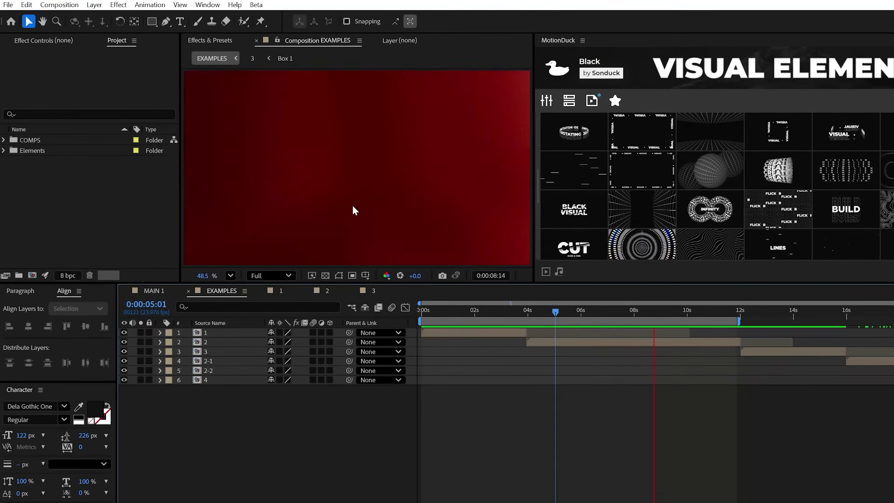
# Draw a rectangle outline in MAIN 1, centre it vertically and make it 3D
pyautogui.click(152, 21)
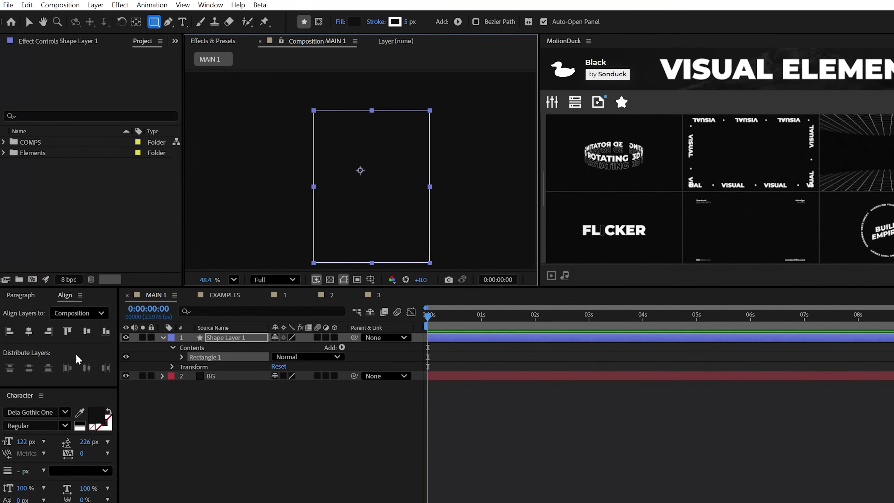
pyautogui.click(87, 334)
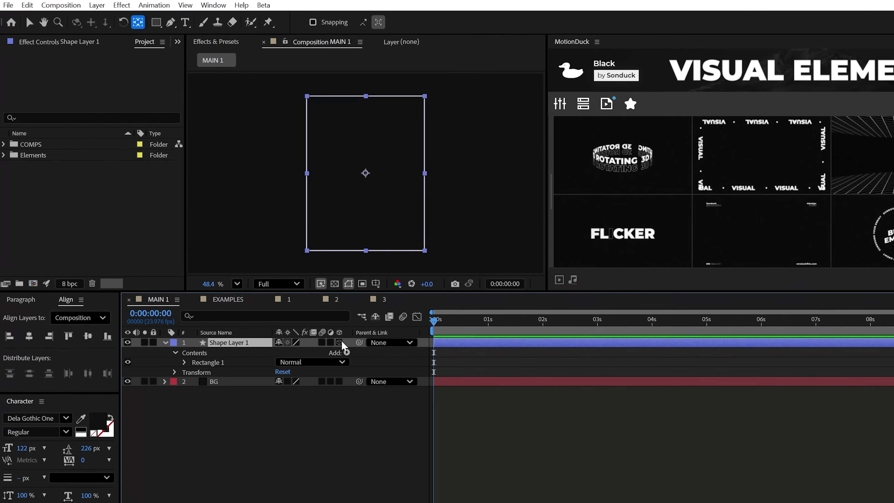
pyautogui.click(339, 342)
pyautogui.click(176, 374)
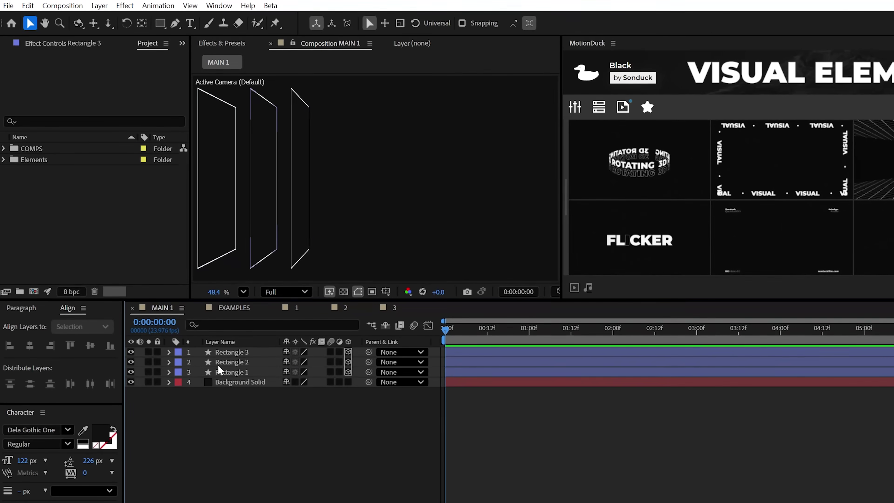
# Duplicate the three angled panels and reveal the copies' Position values for offsetting
pyautogui.hotkey('ctrl', 'a')
pyautogui.hotkey('ctrl', 'd')
pyautogui.press('p')
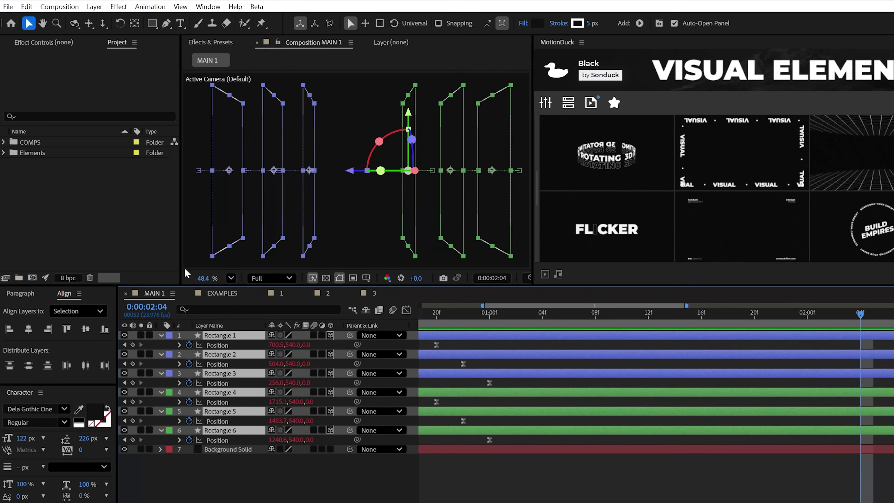
# Pre-compose the rectangles into Shapes 1 with Collapse Transformations and 3D on, pushed back in depth
pyautogui.click(94, 7)
pyautogui.click(124, 407)
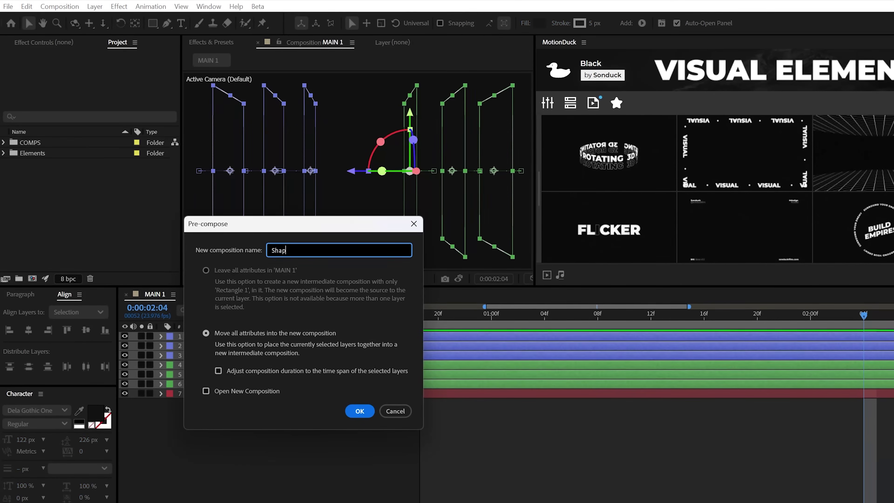
pyautogui.press('Return')
pyautogui.click(282, 338)
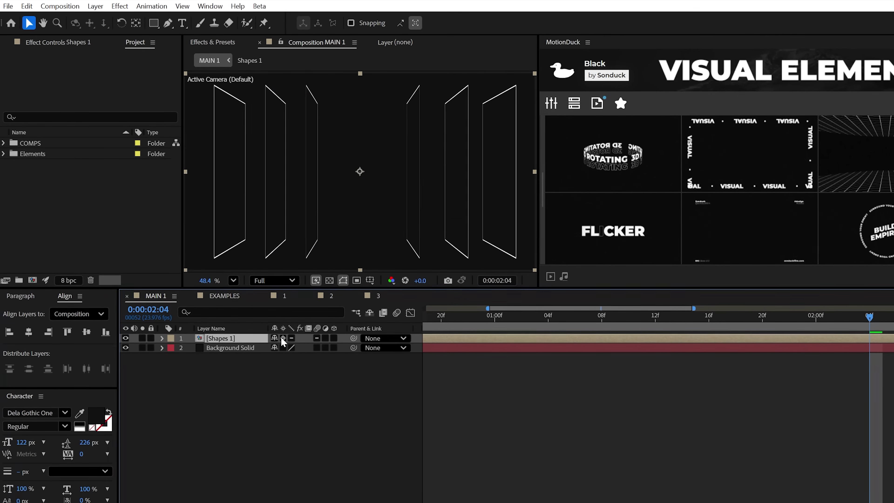
pyautogui.click(333, 337)
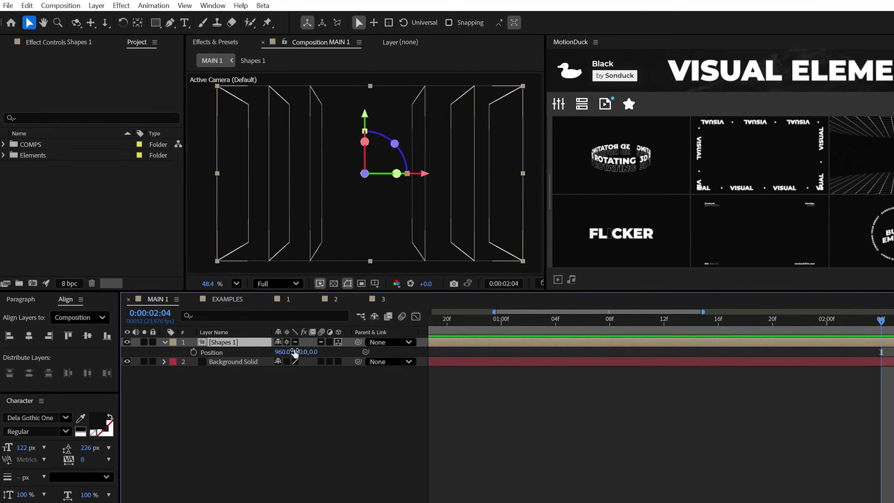
pyautogui.moveTo(314, 352); pyautogui.dragTo(593, 337)
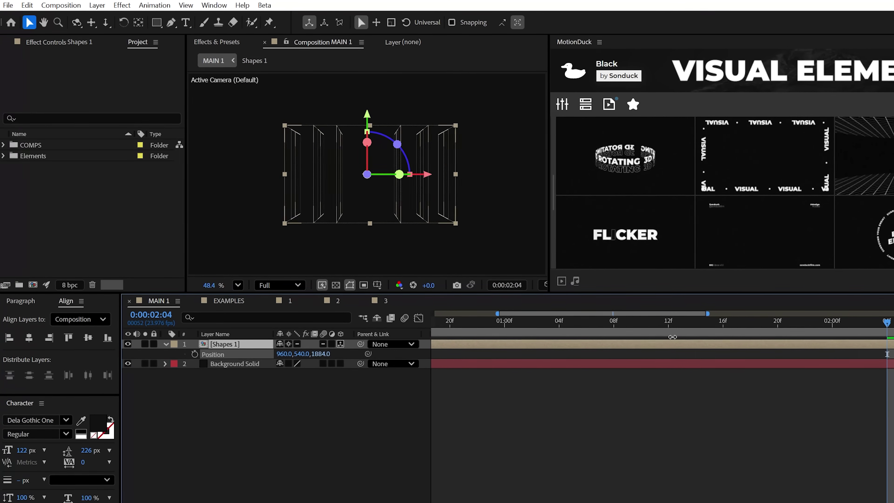
# Duplicate the Shapes 1 panel set and place the copy at Z depth 940
pyautogui.hotkey('ctrl', 'd')
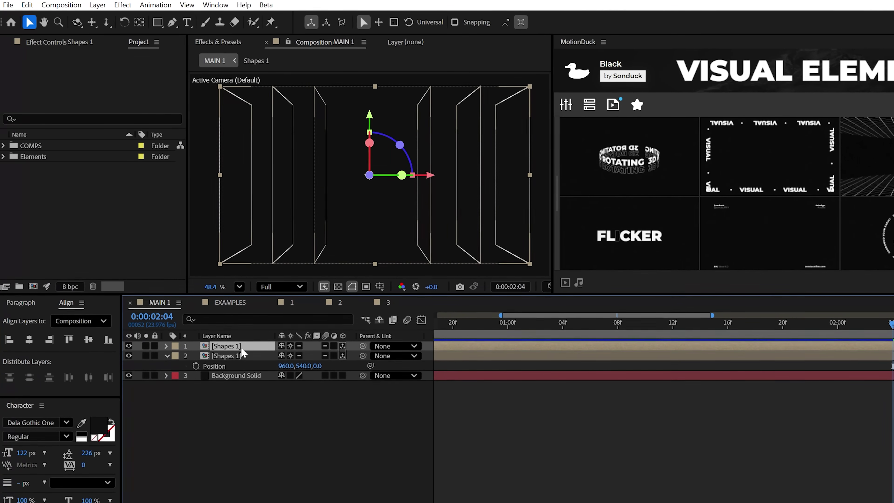
pyautogui.press('p')
pyautogui.moveTo(319, 356); pyautogui.dragTo(338, 356)
pyautogui.click(327, 444)
pyautogui.hotkey('ctrl', 'd')
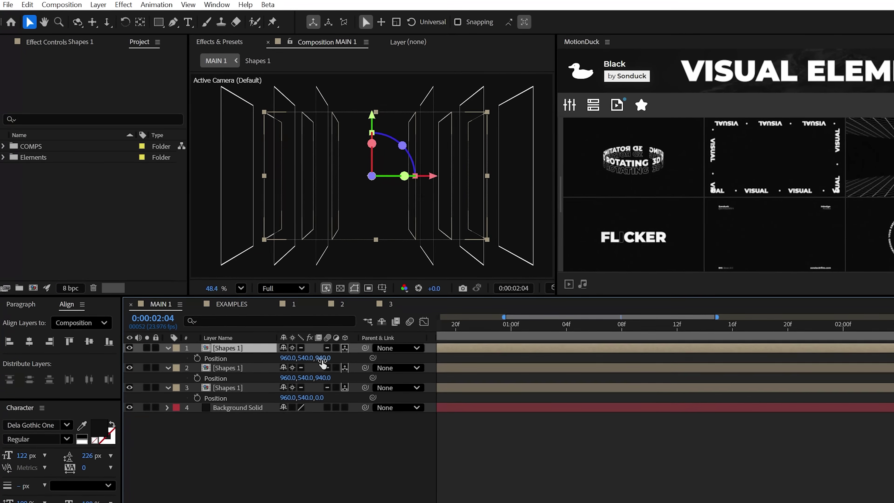
# Duplicate three panel sets, push them 1890 deeper, then push the farthest three 1164 further
pyautogui.keyDown('shift'); pyautogui.click(227, 387); pyautogui.keyUp('shift')
pyautogui.hotkey('ctrl', 'd')
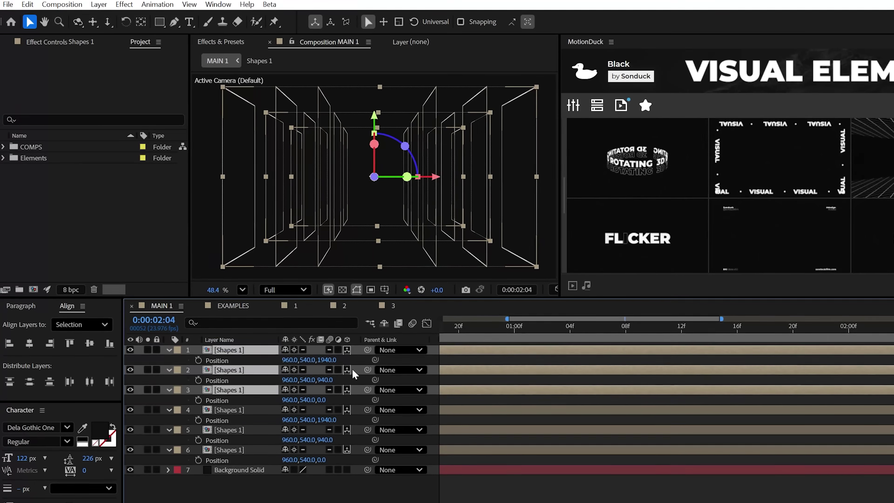
pyautogui.moveTo(329, 358); pyautogui.dragTo(442, 359)
pyautogui.click(445, 361)
pyautogui.click(229, 350)
pyautogui.keyDown('shift'); pyautogui.click(229, 390); pyautogui.keyUp('shift')
pyautogui.moveTo(329, 361); pyautogui.dragTo(398, 360)
pyautogui.click(500, 380)
pyautogui.press('Home')
pyautogui.press('-')
pyautogui.press('-')
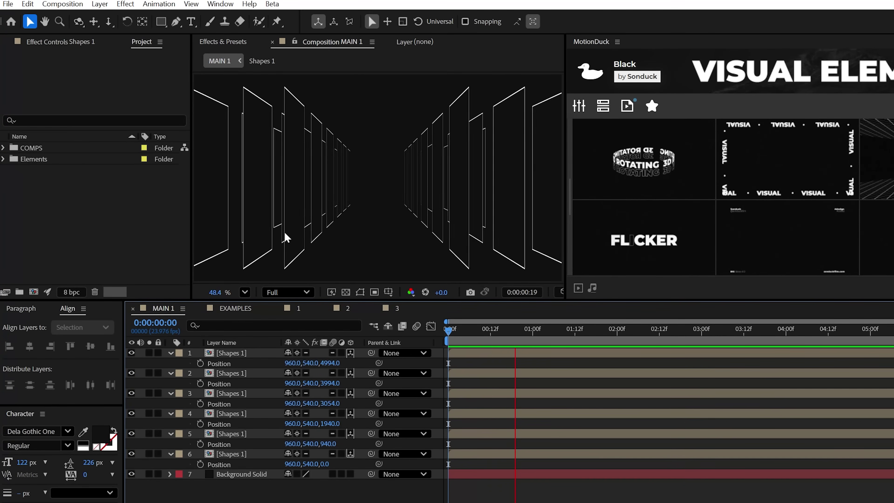
# Add a new camera layer to the corridor composition via Layer > New > Camera
pyautogui.click(100, 4)
pyautogui.click(328, 60)
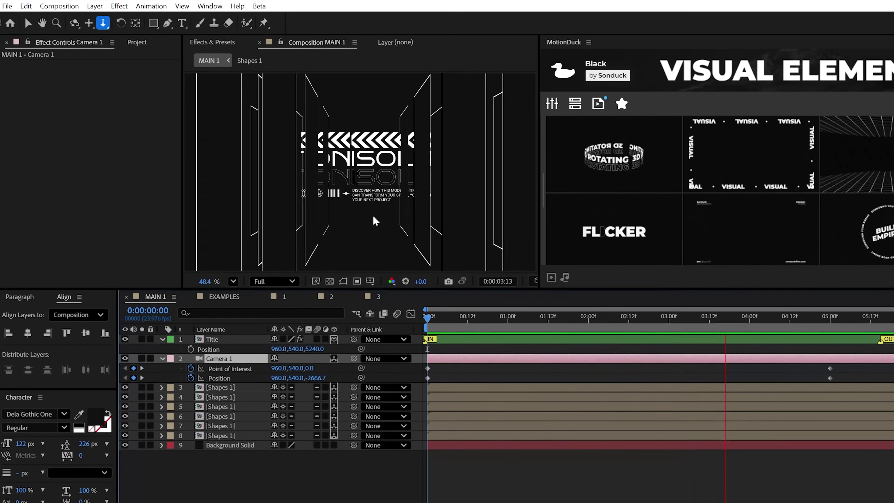
# Place the Title layer below Camera 1 and switch the camera's Depth of Field on
pyautogui.moveTo(213, 339); pyautogui.dragTo(209, 366)
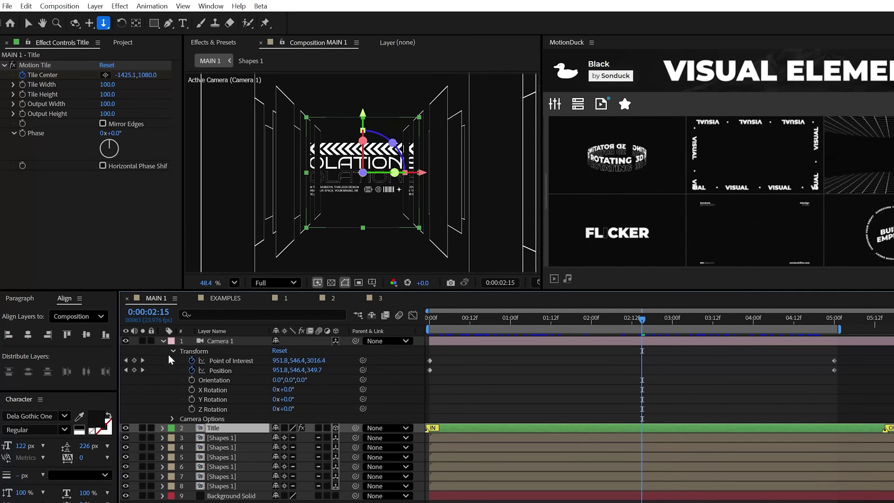
pyautogui.click(278, 382)
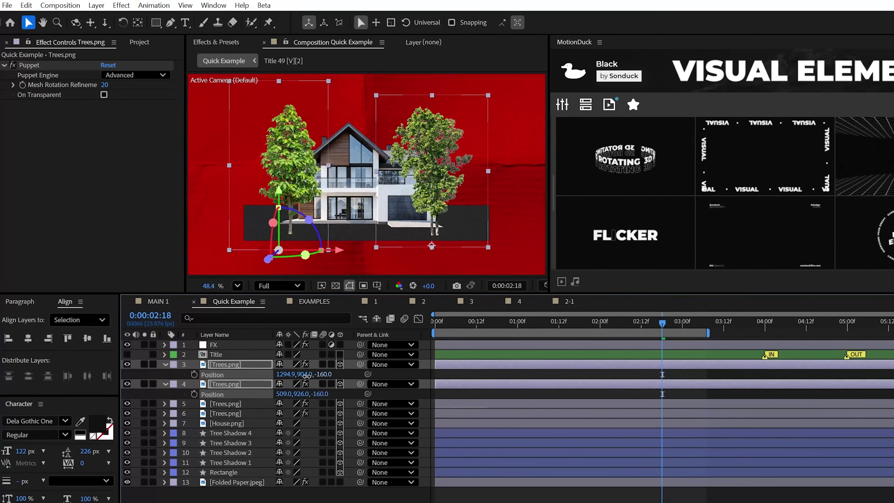
# Push the Trees layers back to Z -2330 and add a camera to the Quick Example
pyautogui.moveTo(306, 375); pyautogui.dragTo(192, 385)
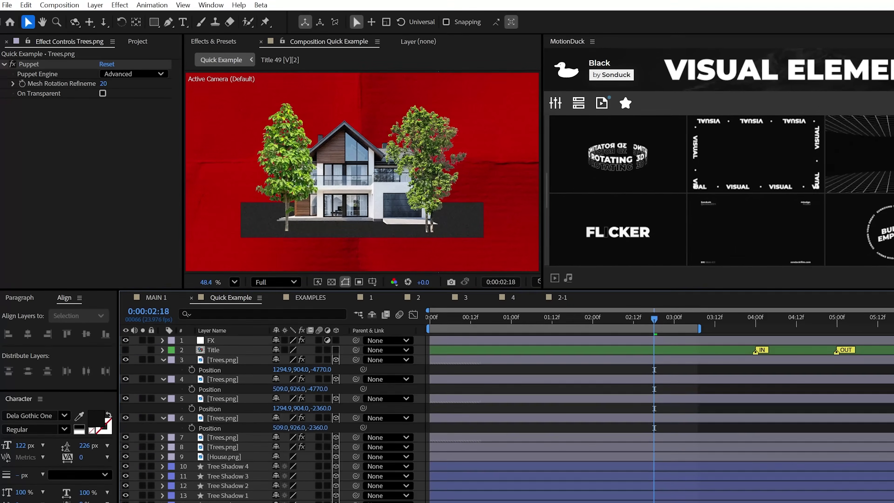
pyautogui.hotkey('ctrl', 'alt', 'shift', 'c')
pyautogui.press('Return')
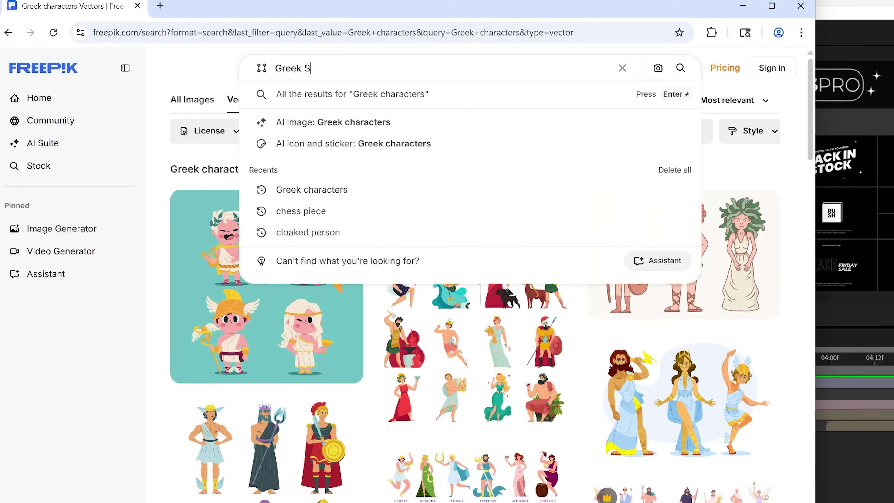
# Search Freepik for 'Greek Scene' vectors and scroll through the results
pyautogui.write('cene')
pyautogui.press('Return')
pyautogui.scroll(-10, 163, 401)
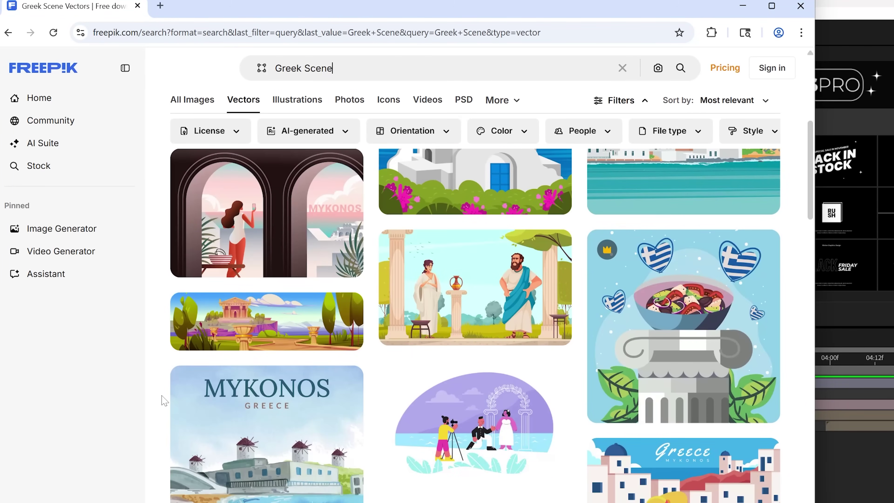
pyautogui.scroll(-10, 163, 400)
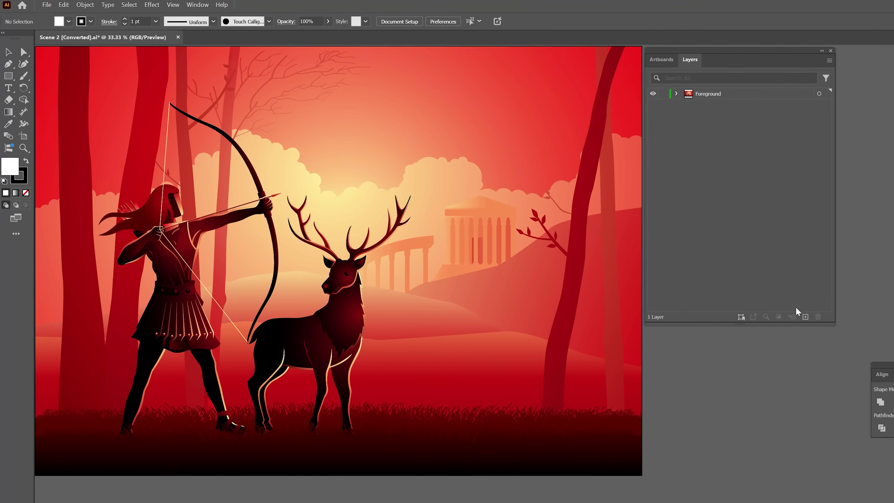
# Create new layers, move a foreground artwork piece into Layer 7, and make all layers visible
pyautogui.click(797, 313)
pyautogui.click(796, 314)
pyautogui.click(797, 313)
pyautogui.click(796, 314)
pyautogui.click(797, 314)
pyautogui.click(797, 313)
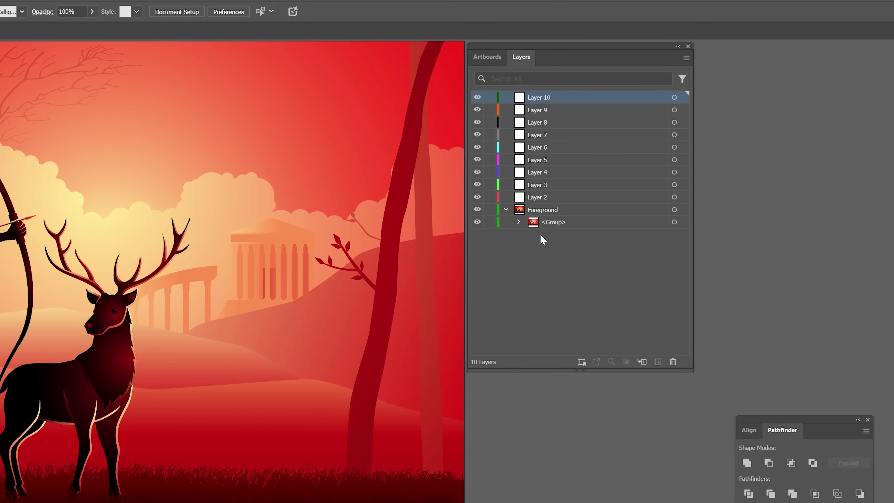
pyautogui.click(518, 222)
pyautogui.moveTo(549, 233); pyautogui.dragTo(541, 134)
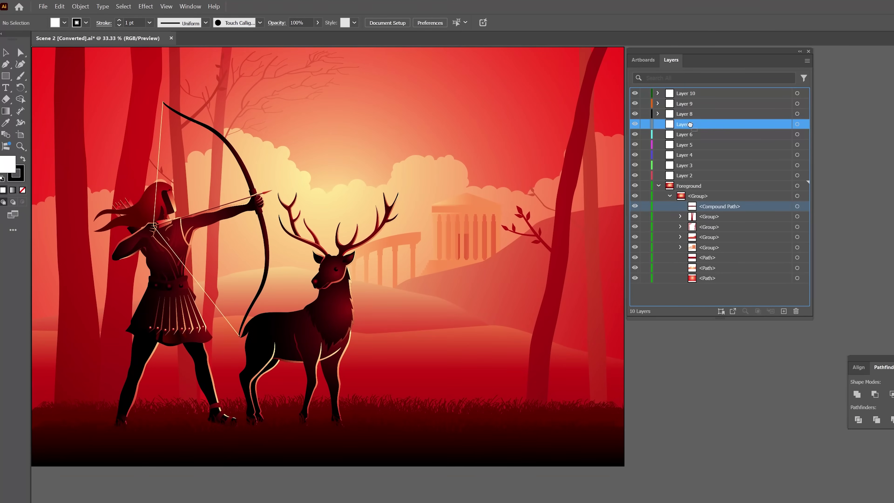
pyautogui.moveTo(690, 124); pyautogui.dragTo(689, 125)
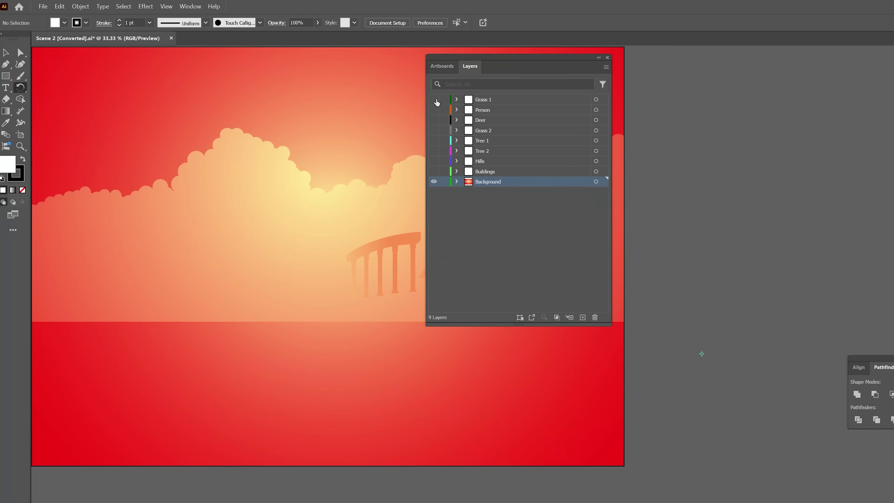
pyautogui.moveTo(437, 102); pyautogui.dragTo(435, 172)
# Save the Illustrator document as Scene Done.ai
pyautogui.click(42, 6)
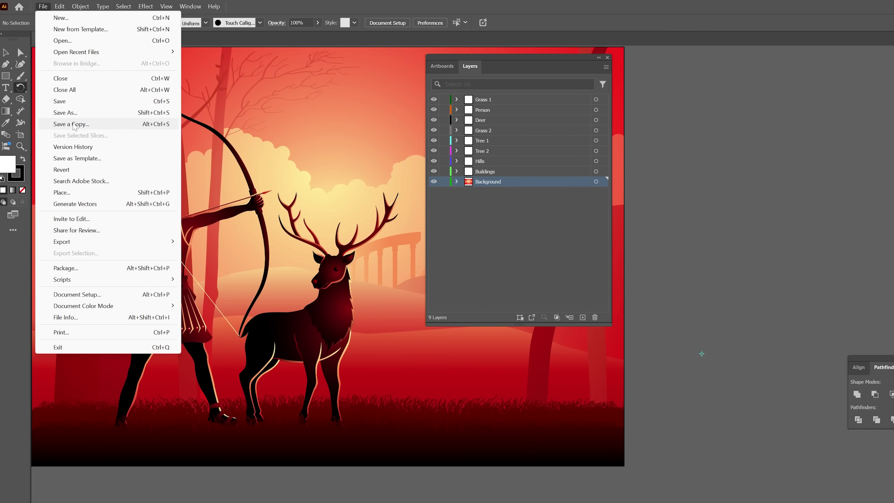
pyautogui.click(71, 113)
pyautogui.click(71, 135)
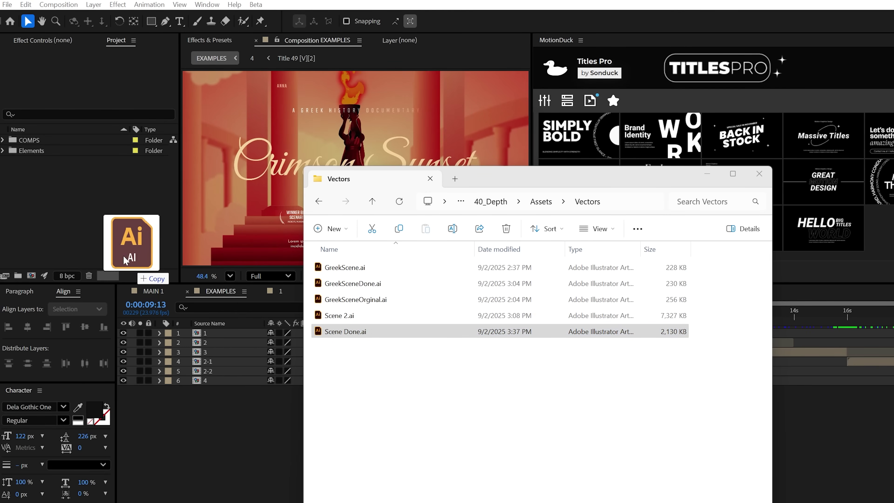
# Import Scene Done.ai as a layered composition and set its width to 1920 for 1920x1080
pyautogui.moveTo(125, 261); pyautogui.dragTo(90, 220)
pyautogui.click(280, 166)
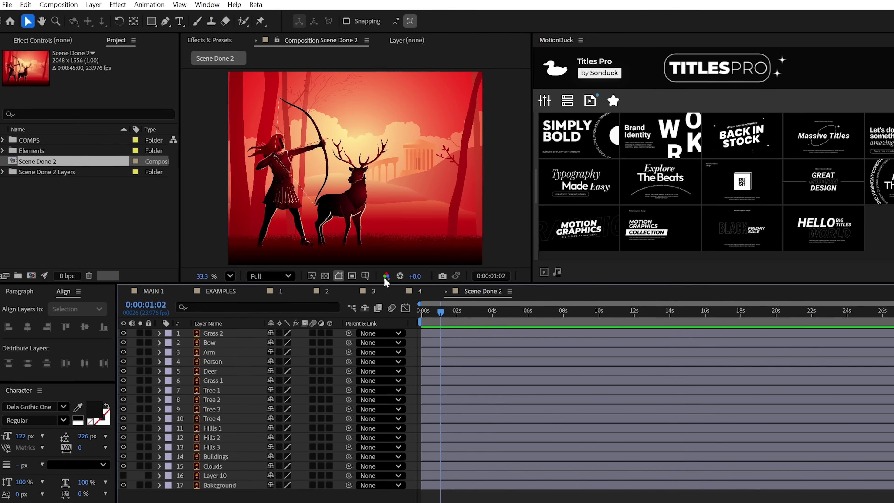
pyautogui.click(59, 4)
pyautogui.click(83, 35)
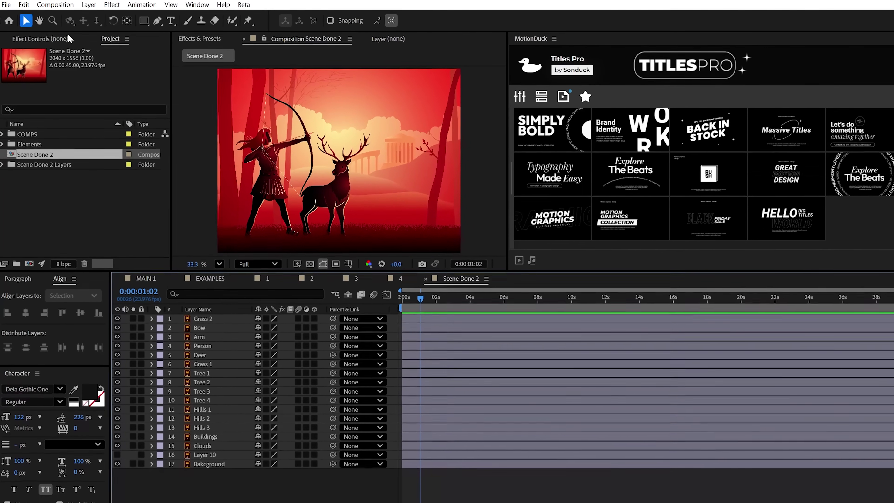
pyautogui.doubleClick(253, 242)
pyautogui.write('1920')
pyautogui.press('Return')
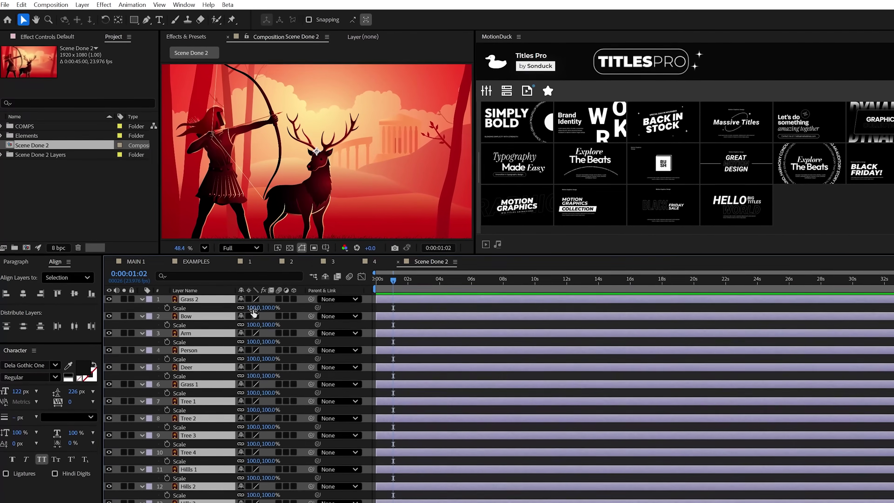
# Scale all scene layers to 93%, unhide them, and make all 16 layers 3D
pyautogui.moveTo(254, 310); pyautogui.dragTo(249, 309)
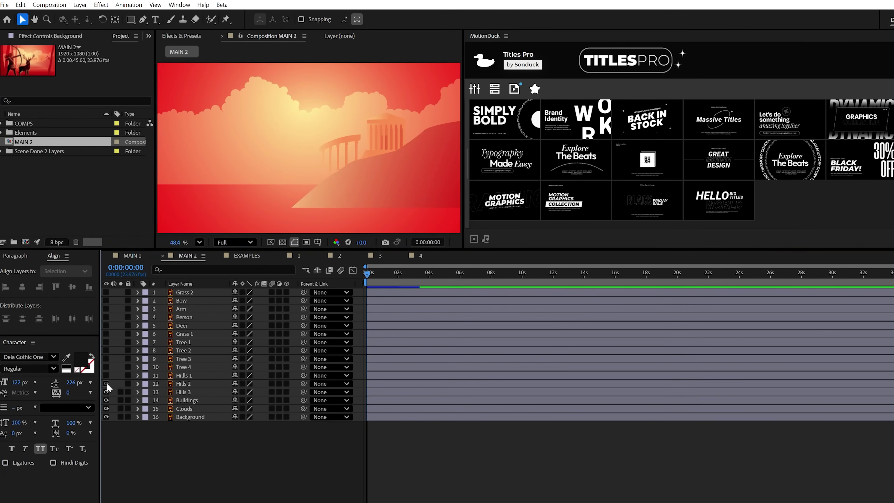
pyautogui.moveTo(108, 376); pyautogui.dragTo(123, 332)
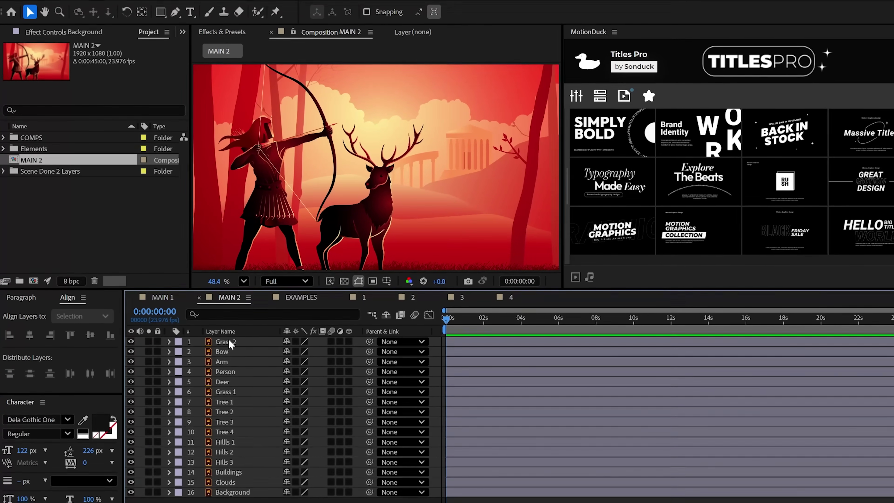
pyautogui.click(229, 343)
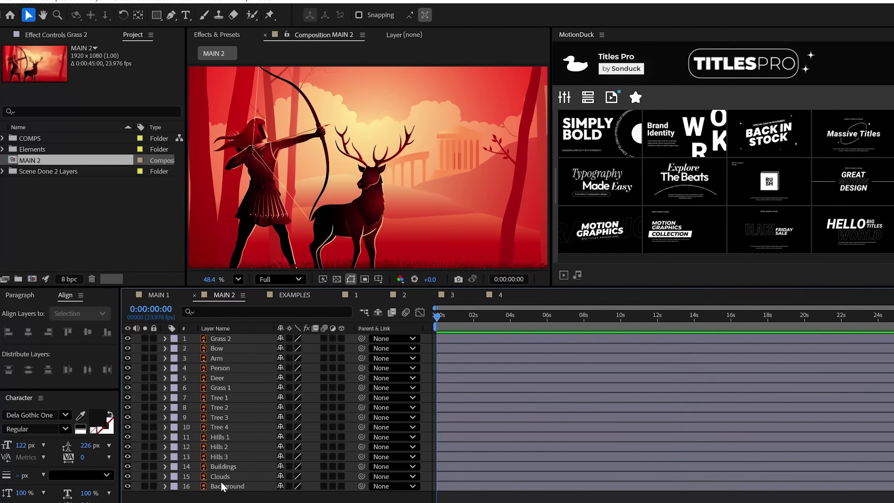
pyautogui.keyDown('shift'); pyautogui.click(226, 488); pyautogui.keyUp('shift')
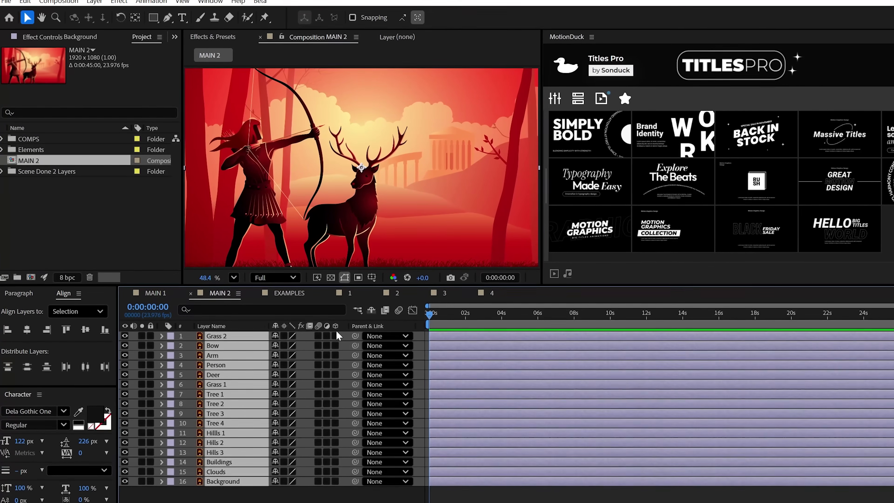
pyautogui.click(336, 336)
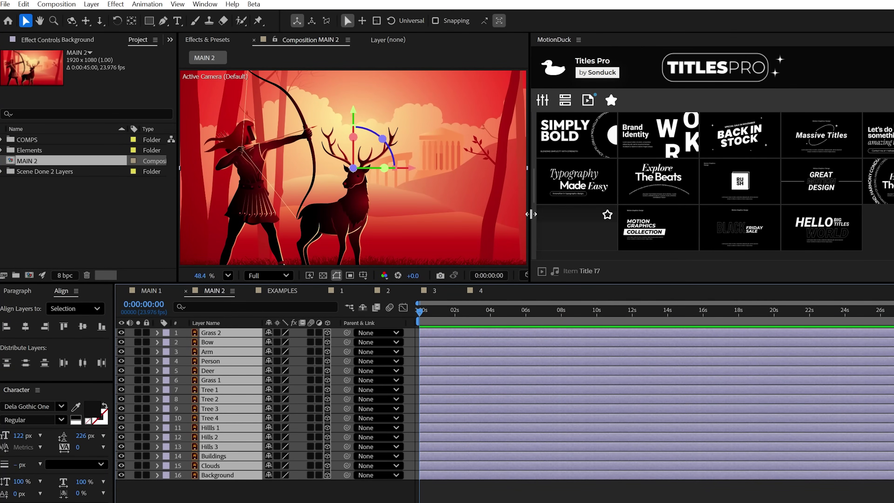
pyautogui.moveTo(529, 215); pyautogui.dragTo(785, 214)
# Switch to two views and push the Clouds layer back to Z depth 8030
pyautogui.click(765, 275)
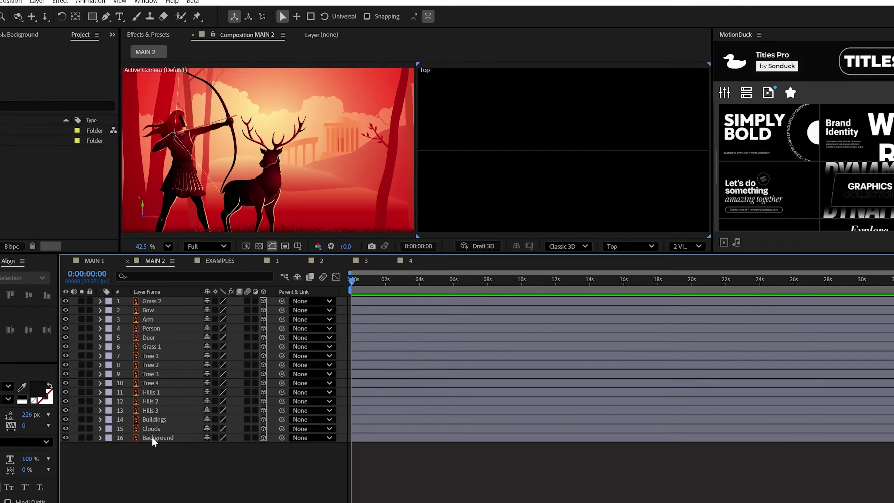
pyautogui.click(201, 432)
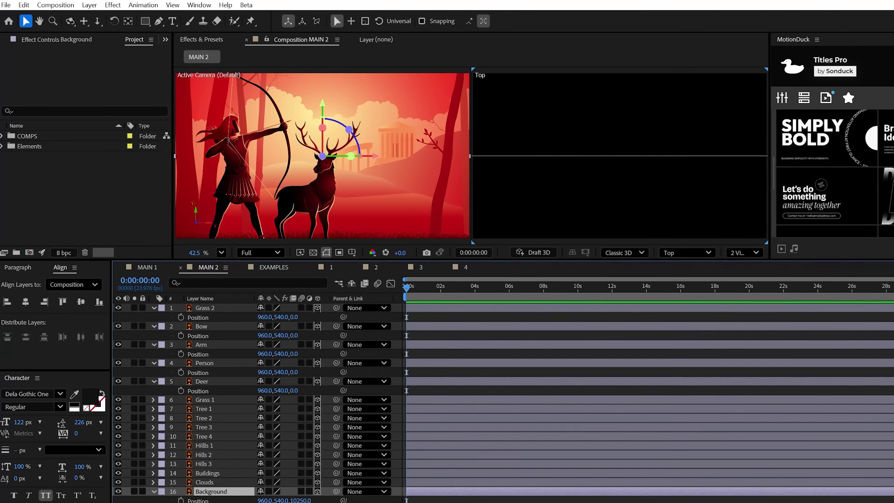
pyautogui.click(205, 483)
pyautogui.press('p')
pyautogui.moveTo(298, 456); pyautogui.dragTo(388, 437)
pyautogui.press('p')
# Scale up Buildings and Hills 3, set Hills depths to 6200 and 3578, and scale Hills 1
pyautogui.click(209, 439)
pyautogui.keyDown('ctrl'); pyautogui.click(206, 429); pyautogui.keyUp('ctrl')
pyautogui.press('s')
pyautogui.click(209, 432)
pyautogui.keyDown('ctrl'); pyautogui.click(205, 423); pyautogui.keyUp('ctrl')
pyautogui.press('p')
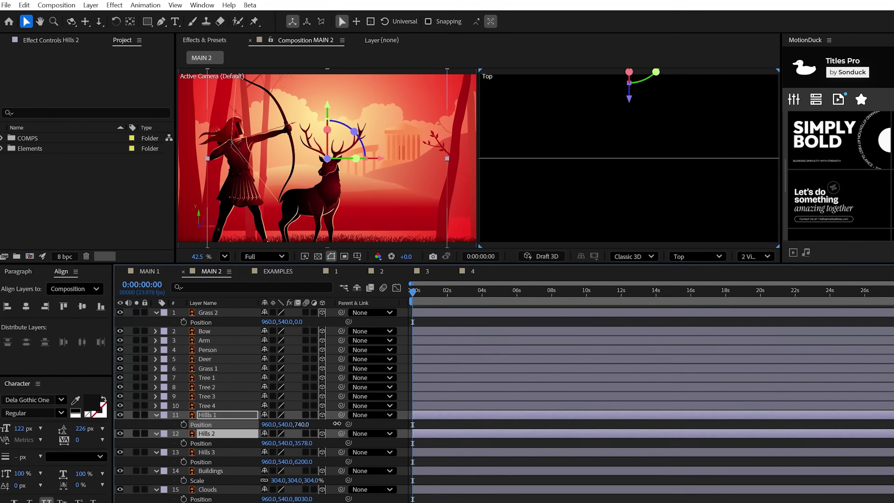
pyautogui.click(206, 413)
pyautogui.press('s')
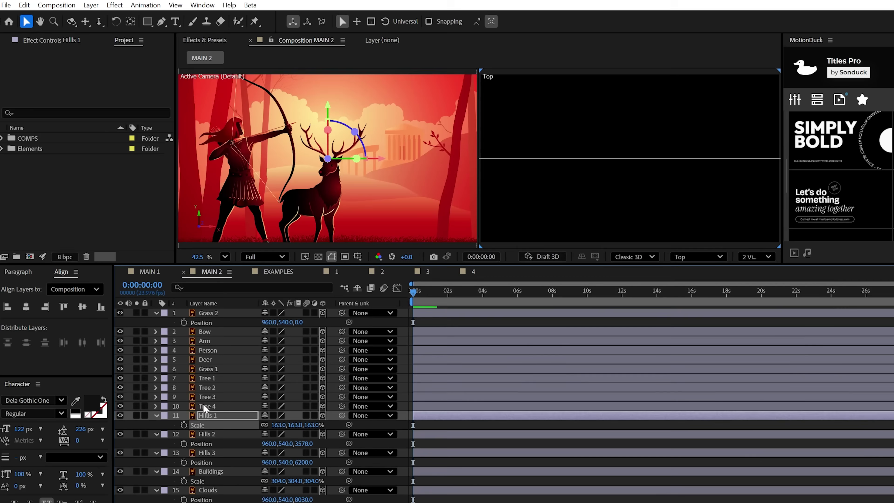
# Adjust the trees: reposition Tree 4 and Tree 2 in depth, enlarge Tree 3 to about 115%
pyautogui.click(205, 406)
pyautogui.press('p')
pyautogui.click(208, 397)
pyautogui.press('s')
pyautogui.moveTo(302, 415); pyautogui.dragTo(292, 406)
pyautogui.click(207, 387)
pyautogui.press('p')
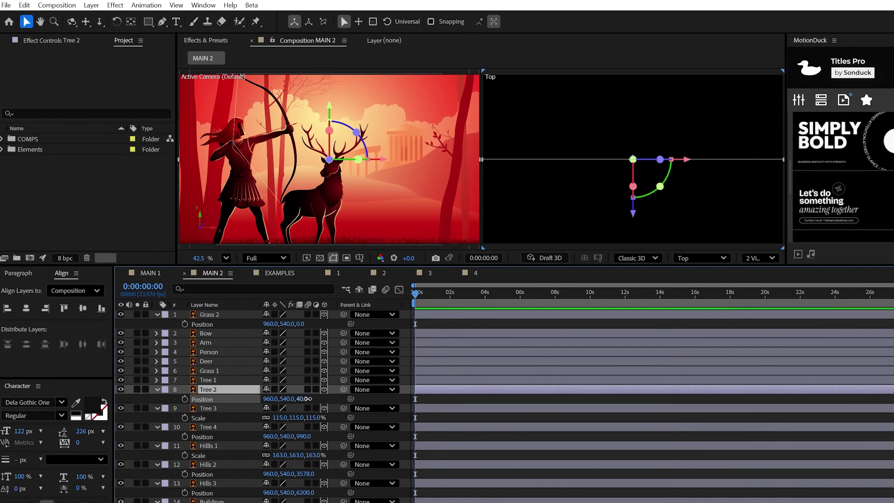
# Set the Deer's depth to 240, then orbit to check the layered depth and reset the view
pyautogui.press('F2')
pyautogui.press('u')
pyautogui.click(206, 352)
pyautogui.press('p')
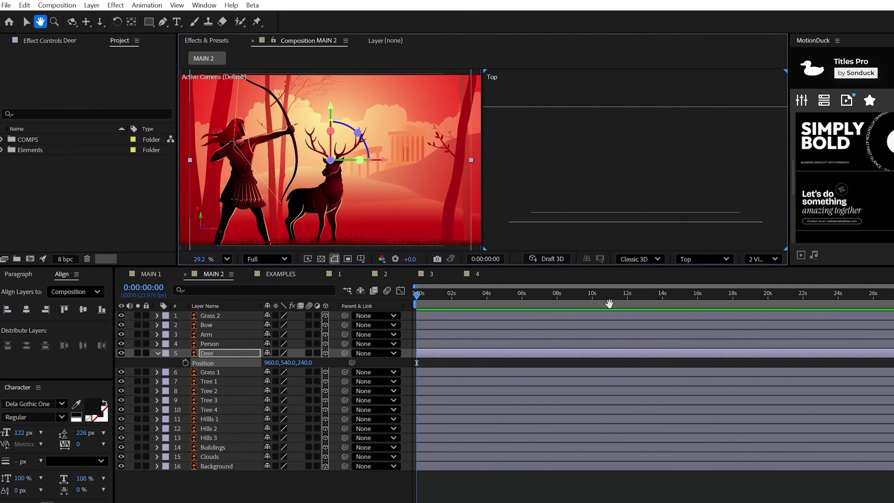
pyautogui.moveTo(302, 360); pyautogui.dragTo(317, 360)
pyautogui.press('F2')
pyautogui.moveTo(261, 171); pyautogui.dragTo(242, 165)
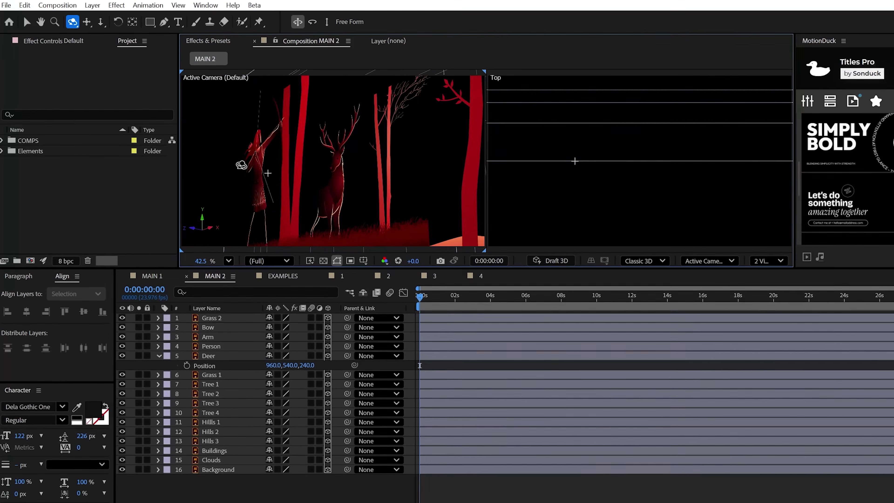
pyautogui.hotkey('ctrl', 'z')
pyautogui.hotkey('ctrl', 'z')
pyautogui.hotkey('ctrl', 'z')
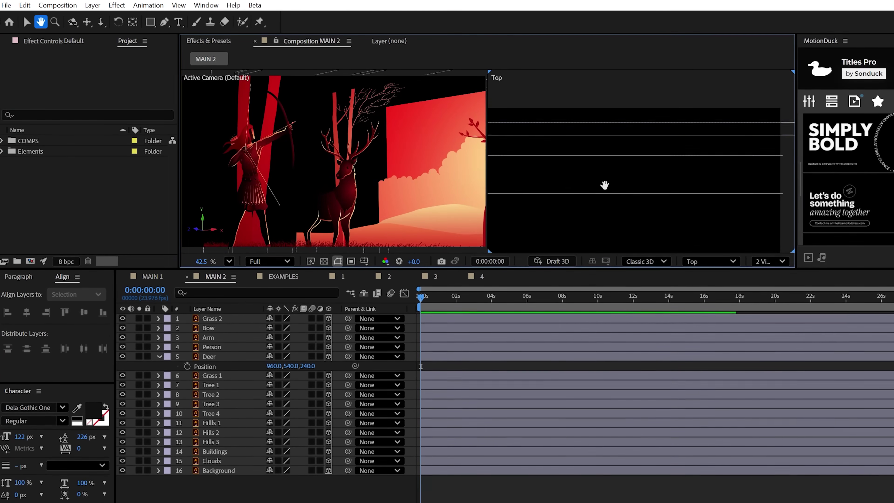
# Select all layers in MAIN 2 to check them and fit the composition in the viewer
pyautogui.press('v')
pyautogui.click(159, 355)
pyautogui.click(199, 321)
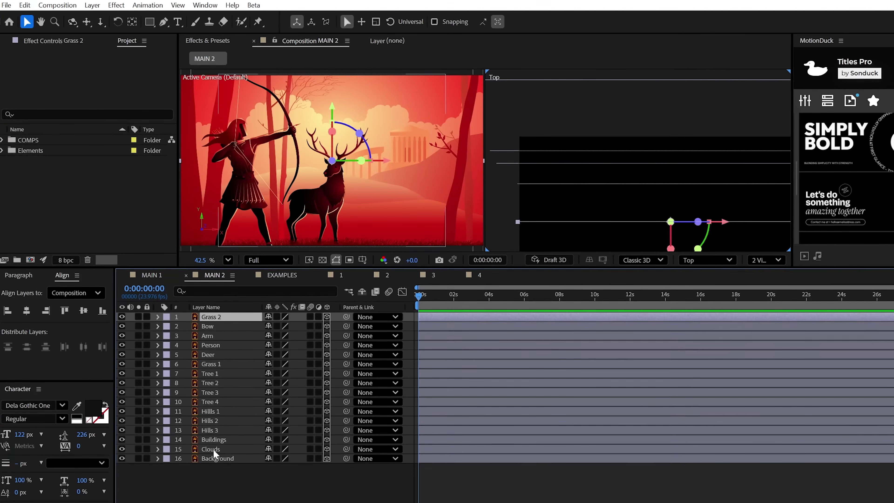
pyautogui.hotkey('ctrl', 'a')
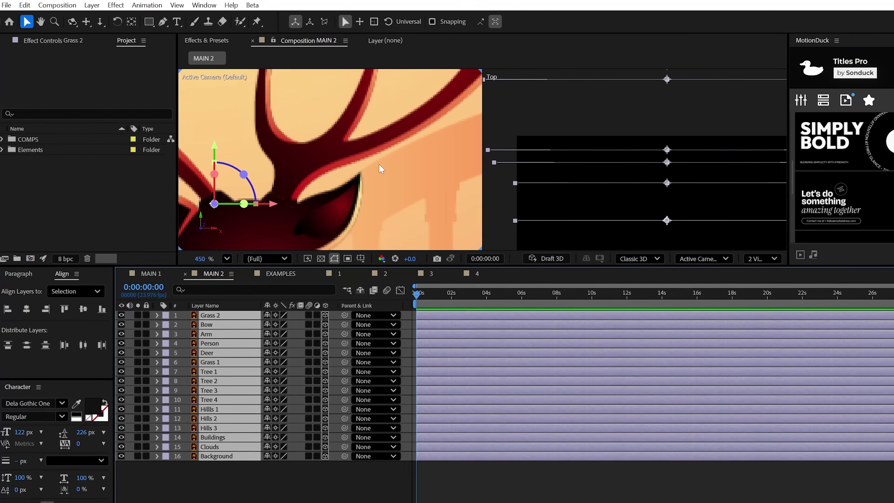
pyautogui.click(227, 258)
# Scrub the Clouds layer's X Position to slide it sideways, ending further right
pyautogui.click(239, 283)
pyautogui.click(218, 443)
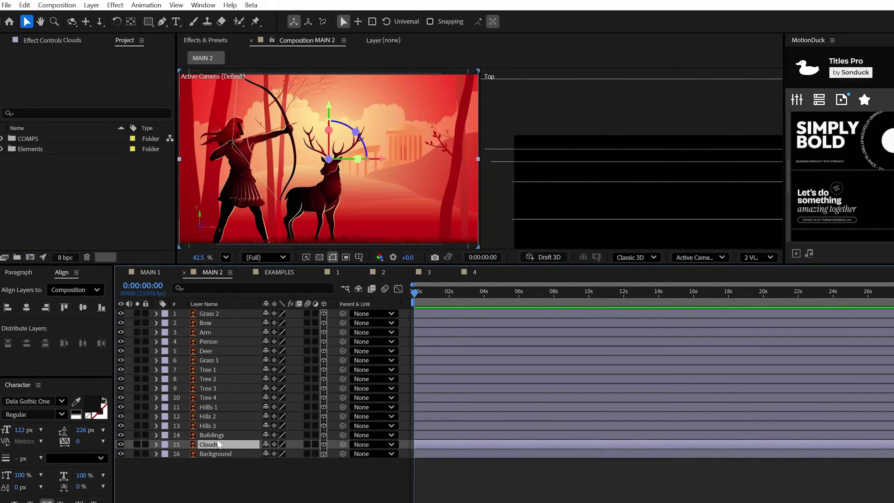
pyautogui.press('p')
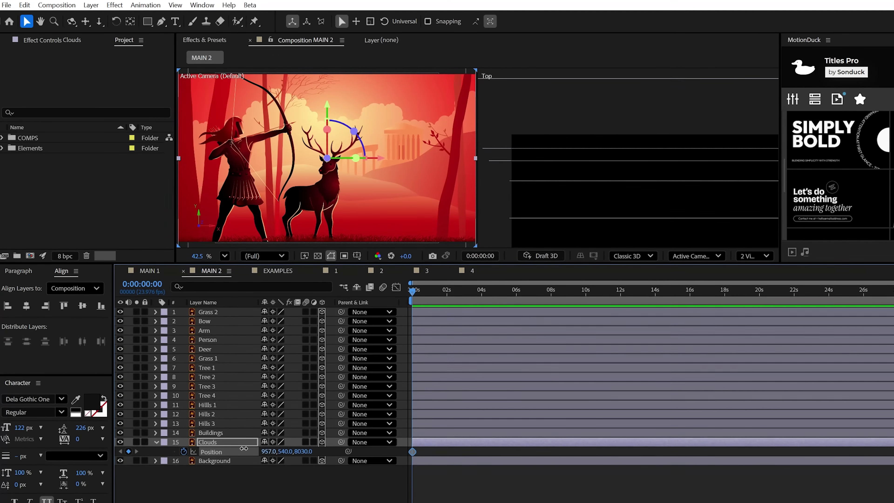
pyautogui.moveTo(233, 446); pyautogui.dragTo(211, 447)
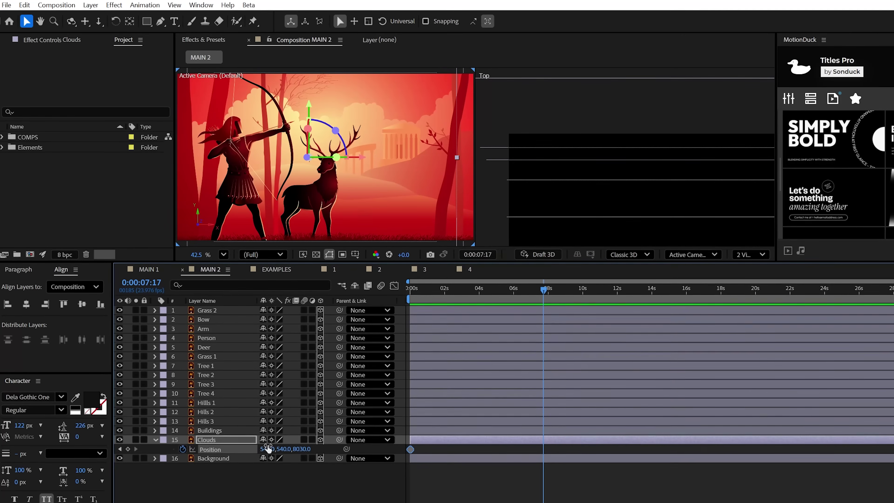
pyautogui.moveTo(268, 449); pyautogui.dragTo(289, 449)
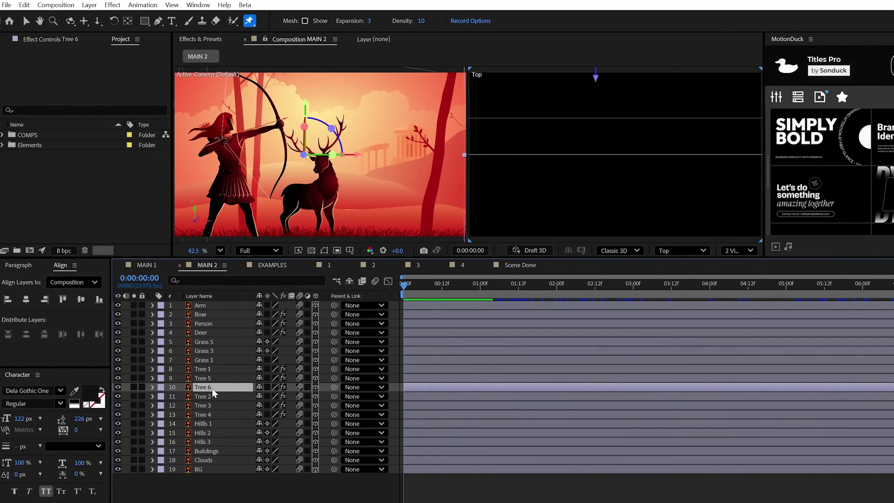
# Move Tree 6 left and nearer the camera, to position -760, 540, -510
pyautogui.press('p')
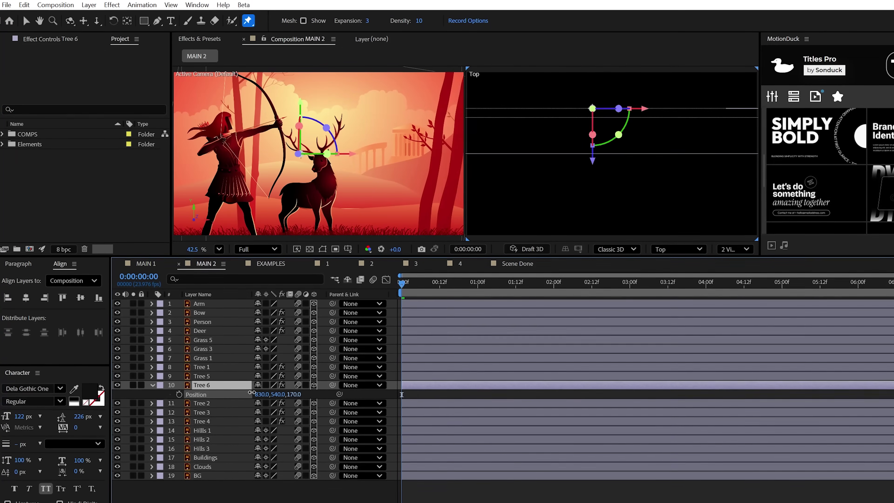
pyautogui.moveTo(251, 392); pyautogui.dragTo(163, 392)
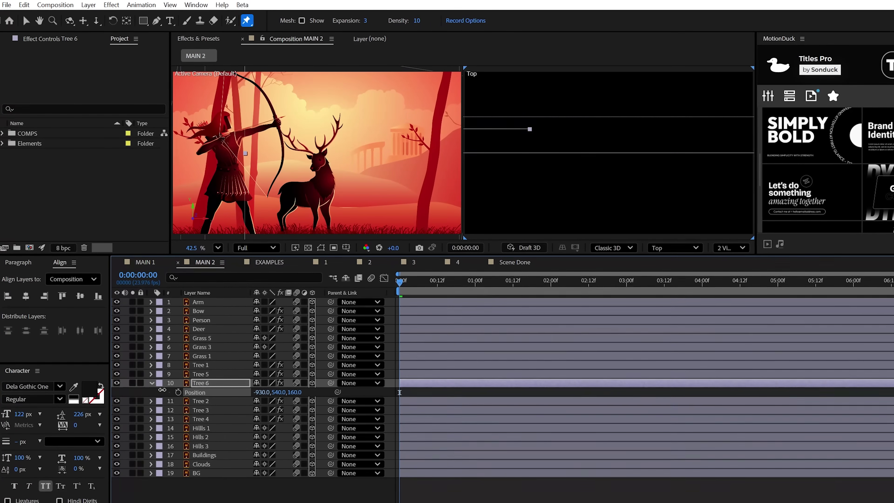
pyautogui.moveTo(294, 392); pyautogui.dragTo(268, 389)
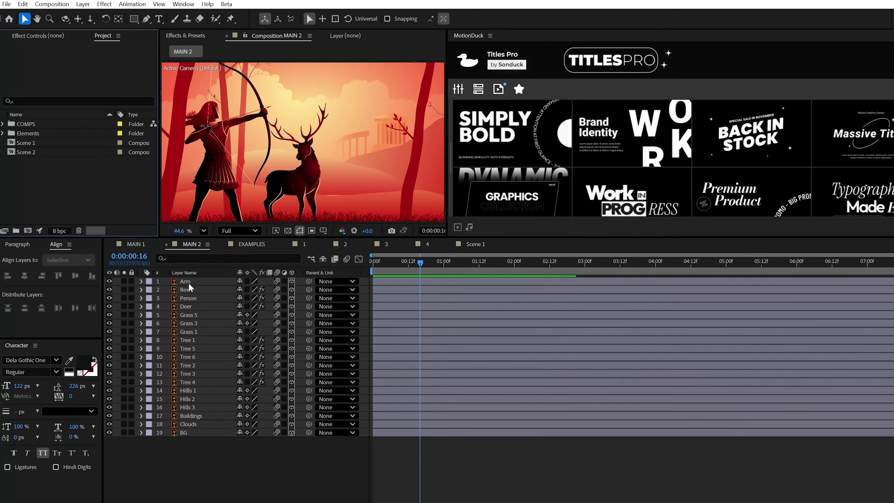
# Create a 'Master' comp holding Scene 1 and Scene 2, with Scene 2 starting around 5.4 seconds
pyautogui.hotkey('ctrl', 'k')
pyautogui.write('Master')
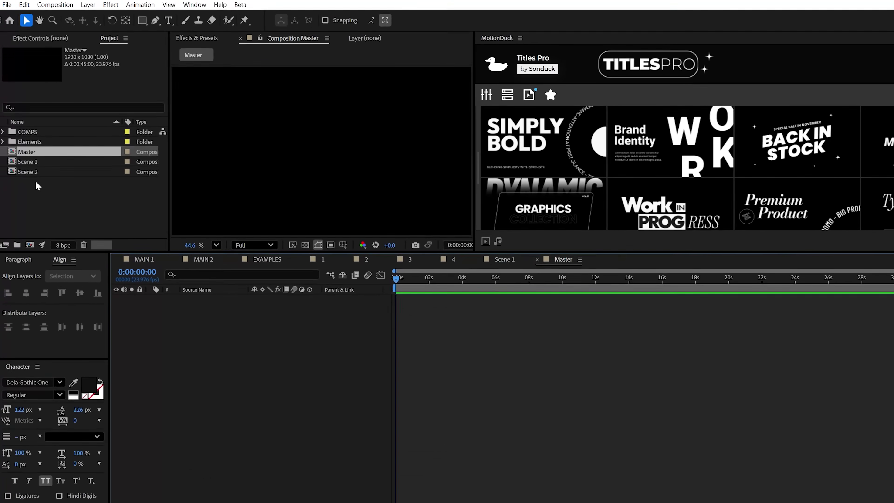
pyautogui.moveTo(36, 179); pyautogui.dragTo(634, 350)
pyautogui.moveTo(464, 318); pyautogui.dragTo(561, 325)
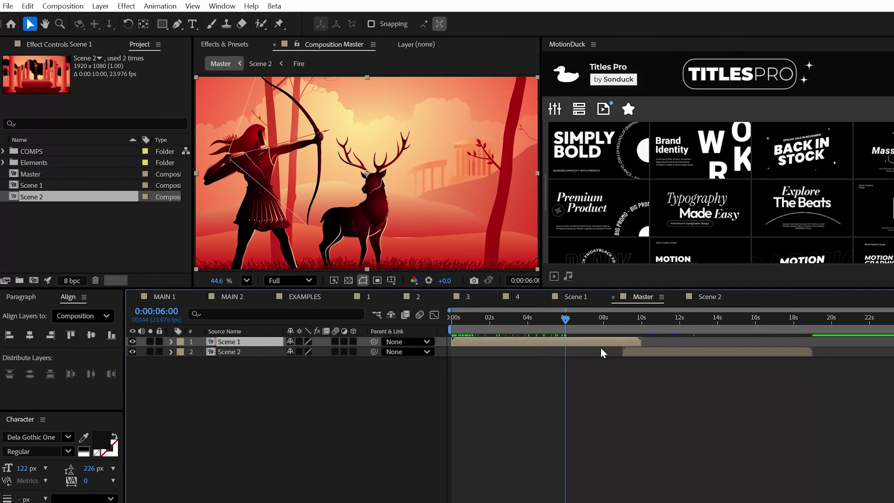
pyautogui.moveTo(655, 353); pyautogui.dragTo(584, 353)
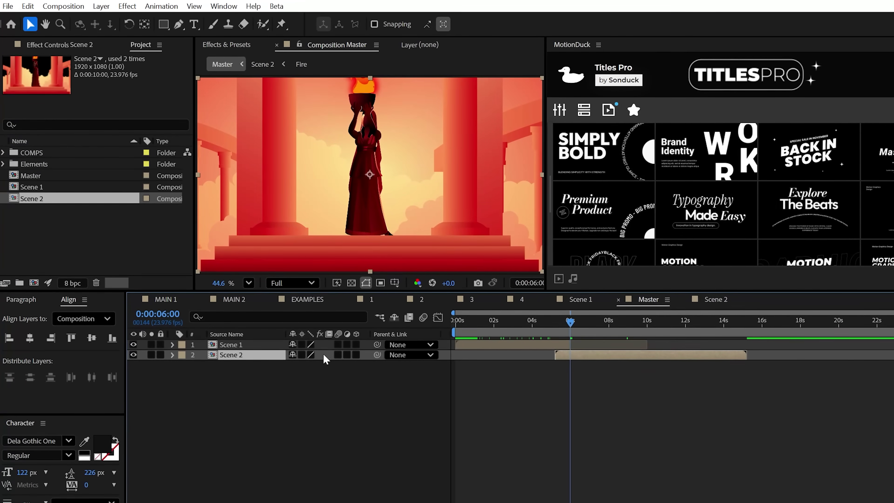
# Enable Collapse Transformations on both scenes and check them at about 7 and 3 seconds
pyautogui.click(303, 344)
pyautogui.click(302, 355)
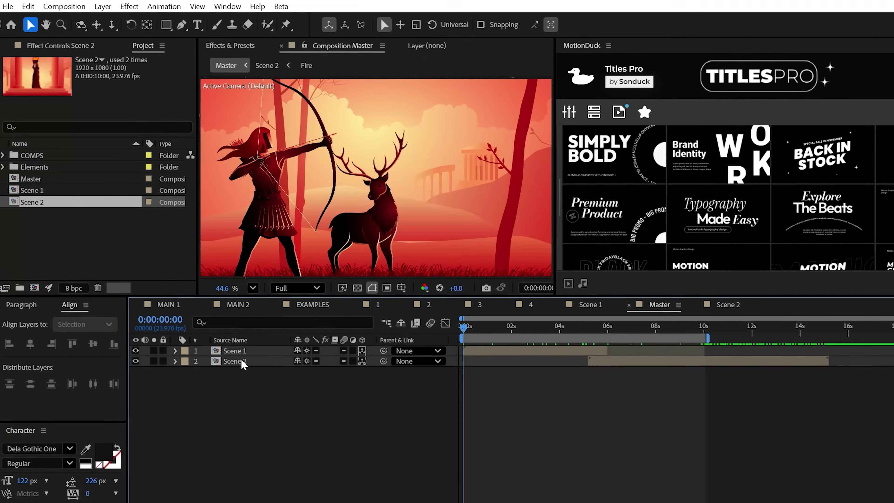
pyautogui.click(234, 351)
pyautogui.scroll(-4, 309, 229)
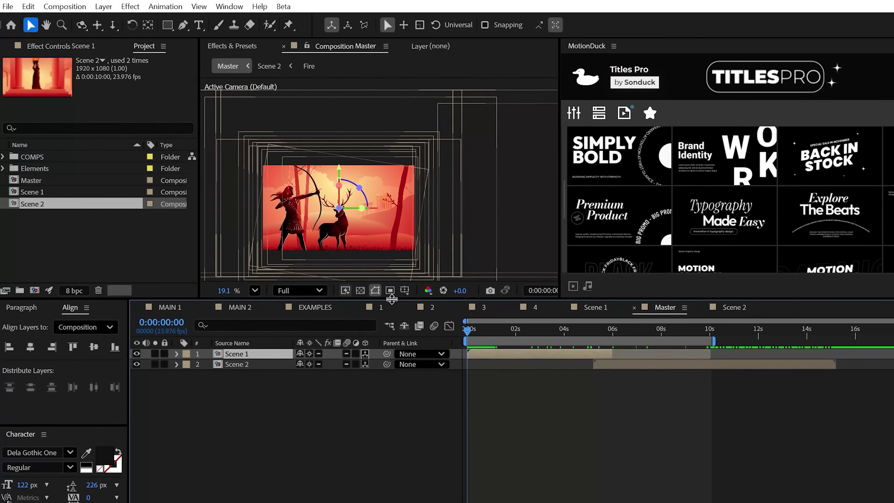
pyautogui.click(639, 329)
pyautogui.click(305, 144)
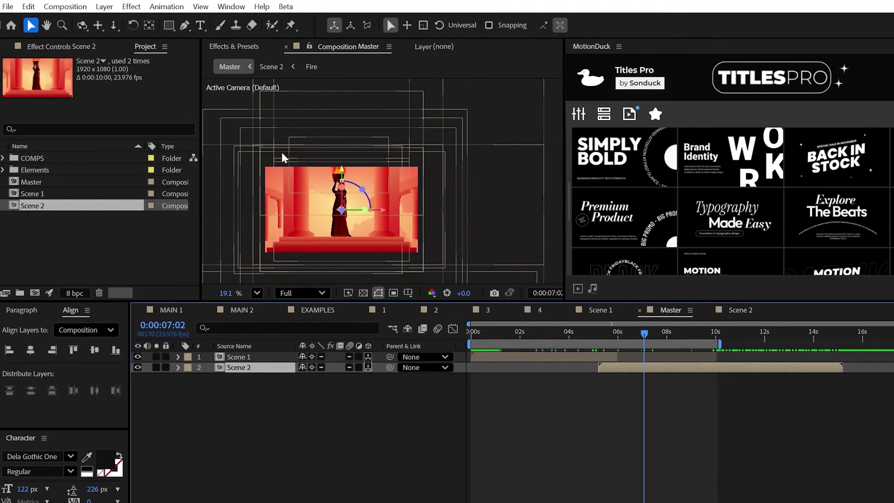
pyautogui.click(556, 332)
# Fit the Master comp in the viewer and add a new Camera 1 layer with default settings
pyautogui.hotkey('shift', '/')
pyautogui.rightClick(172, 386)
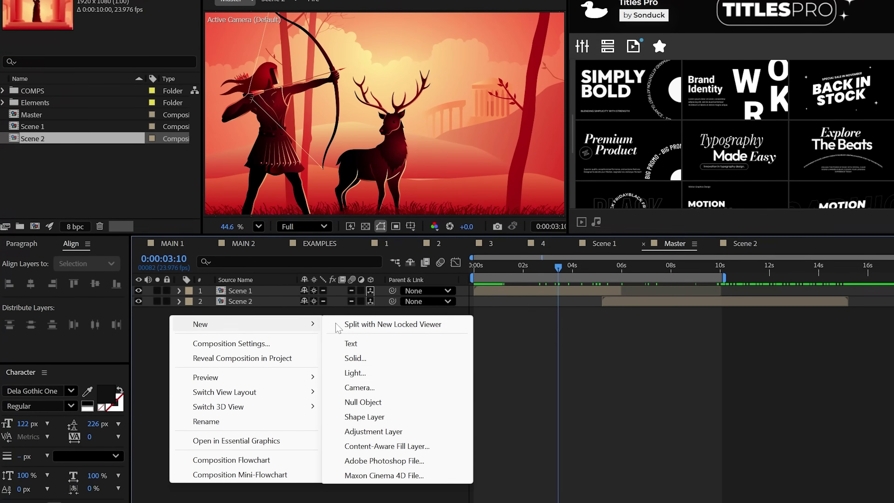
pyautogui.click(359, 388)
pyautogui.click(685, 460)
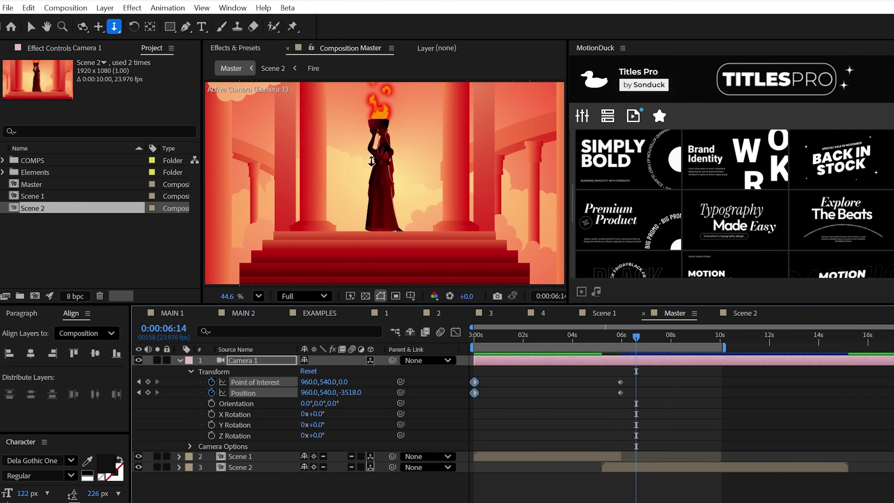
# At about 6 seconds, adjust Scene 2's vertical Position and push it back in Z depth
pyautogui.moveTo(587, 339); pyautogui.dragTo(644, 339)
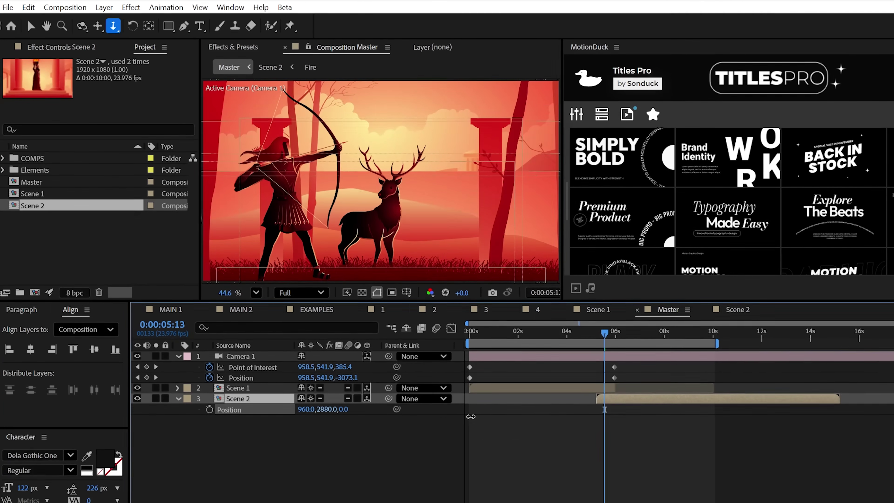
pyautogui.moveTo(470, 416); pyautogui.dragTo(496, 422)
pyautogui.moveTo(339, 410); pyautogui.dragTo(308, 406)
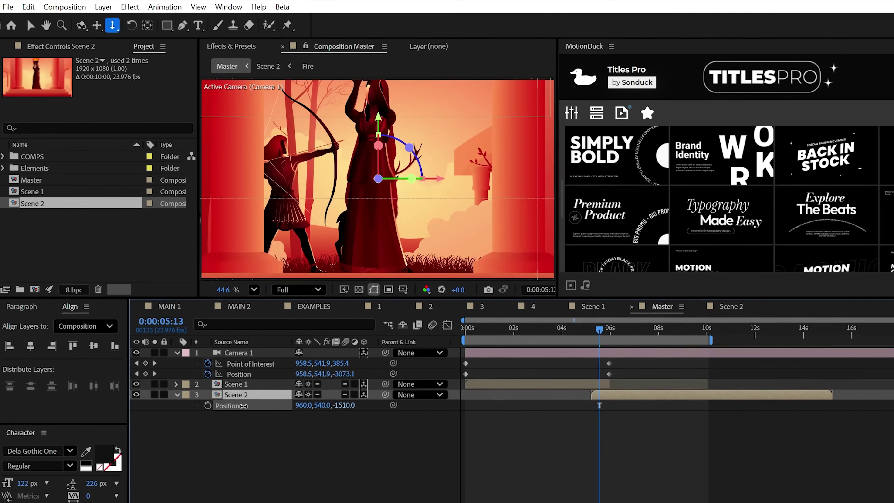
pyautogui.moveTo(139, 414); pyautogui.dragTo(334, 416)
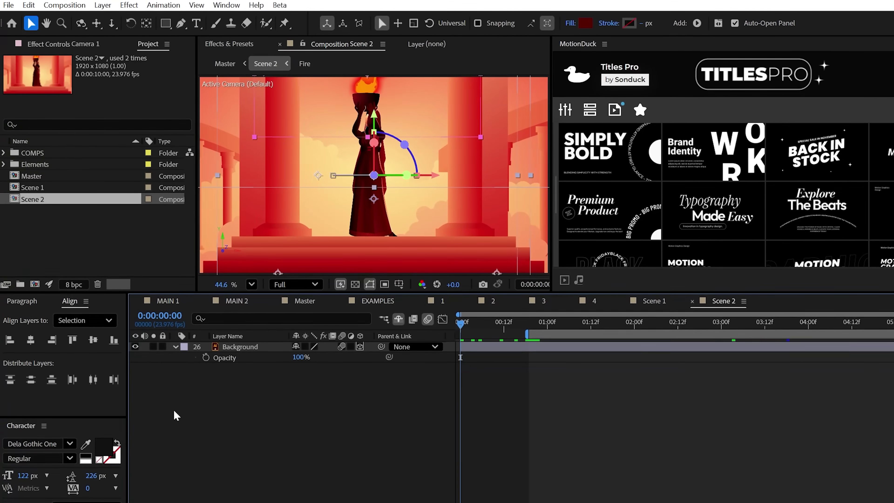
# Keyframe Scene 2's Background opacity to fade in from 0% over about 13 frames
pyautogui.click(176, 415)
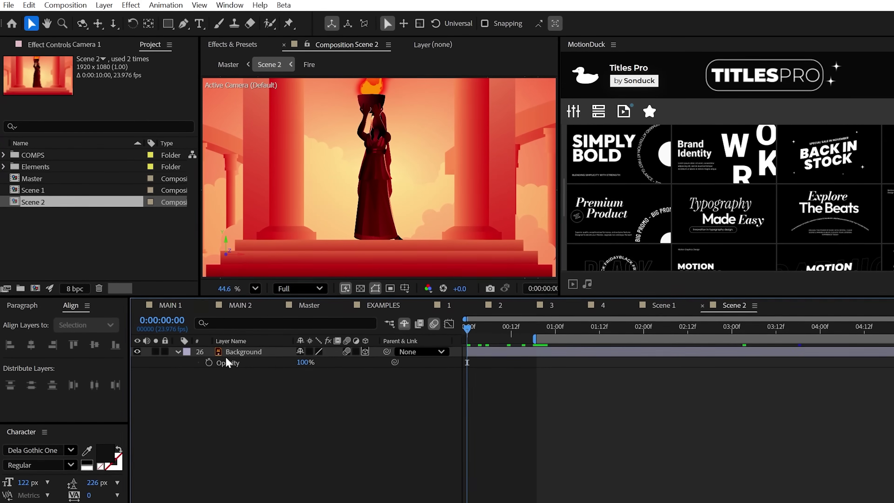
pyautogui.click(208, 361)
pyautogui.moveTo(467, 362); pyautogui.dragTo(539, 366)
pyautogui.click(306, 366)
pyautogui.write('0')
pyautogui.click(335, 484)
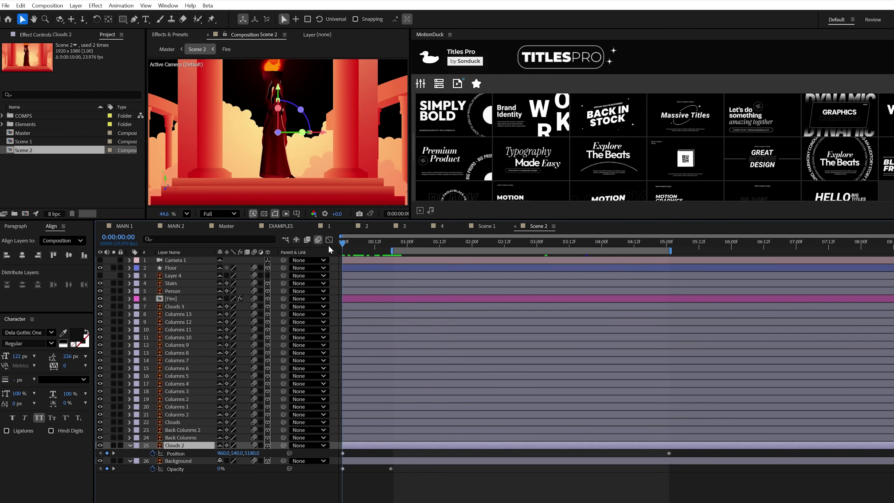
# Toggle Clouds 2 visibility to compare, then preview the Master composition
pyautogui.click(101, 446)
pyautogui.click(100, 446)
pyautogui.click(101, 445)
pyautogui.click(100, 446)
pyautogui.click(101, 446)
pyautogui.click(101, 445)
pyautogui.click(227, 226)
pyautogui.press('space')
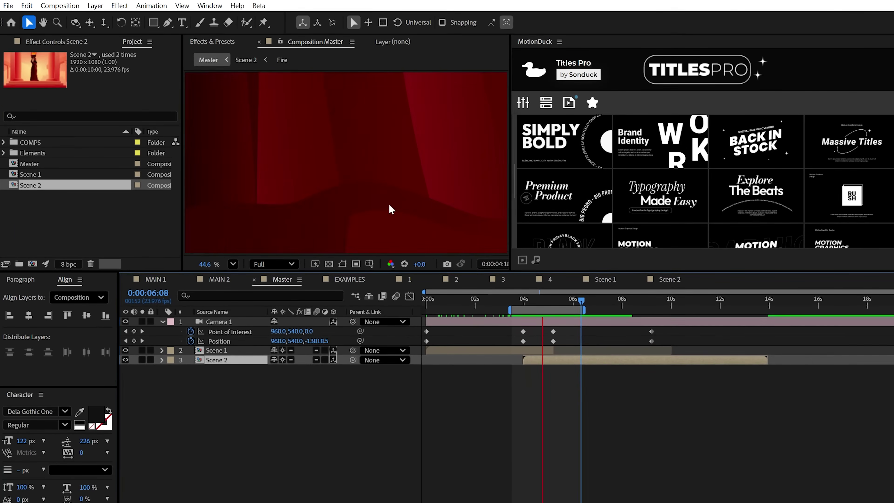
# Glance at MAIN 2, then play a preview of the Master composition
pyautogui.click(219, 279)
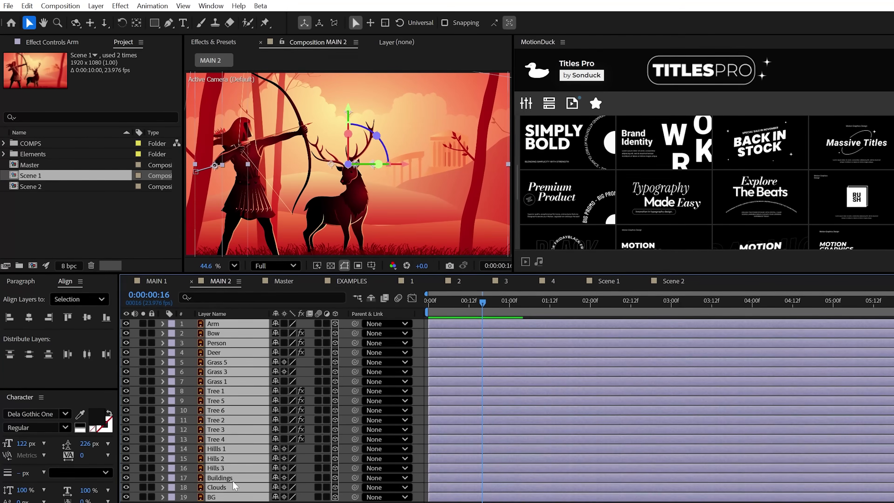
pyautogui.click(289, 284)
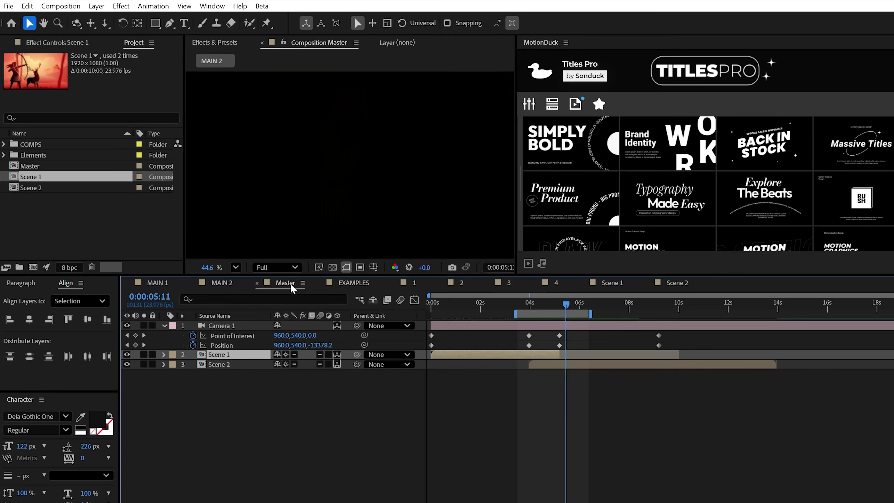
pyautogui.press('space')
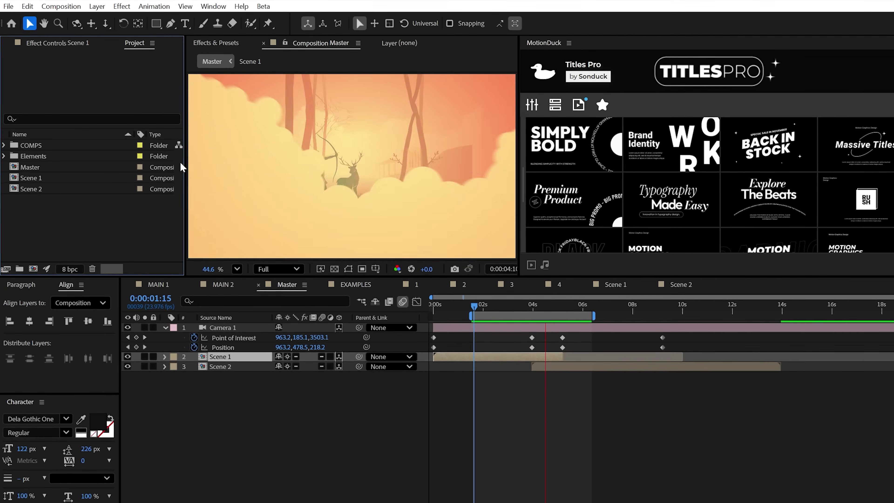
# Turn on Camera 1's depth of field with a larger aperture, check the pillars scene, then view EXAMPLES
pyautogui.click(223, 328)
pyautogui.press('a')
pyautogui.press('a')
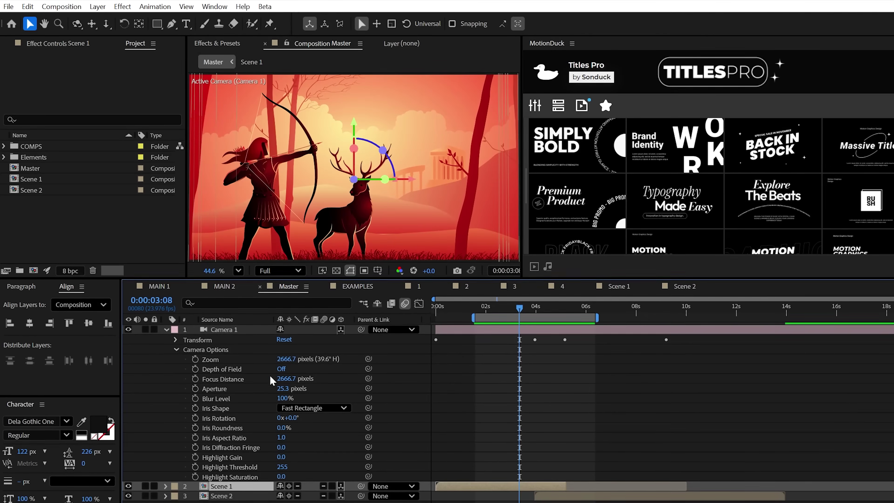
pyautogui.click(281, 369)
pyautogui.moveTo(283, 389)
pyautogui.mouseDown()
pyautogui.moveTo(316, 389)
pyautogui.moveTo(314, 399)
pyautogui.moveTo(290, 387)
pyautogui.mouseUp()
pyautogui.click(633, 308)
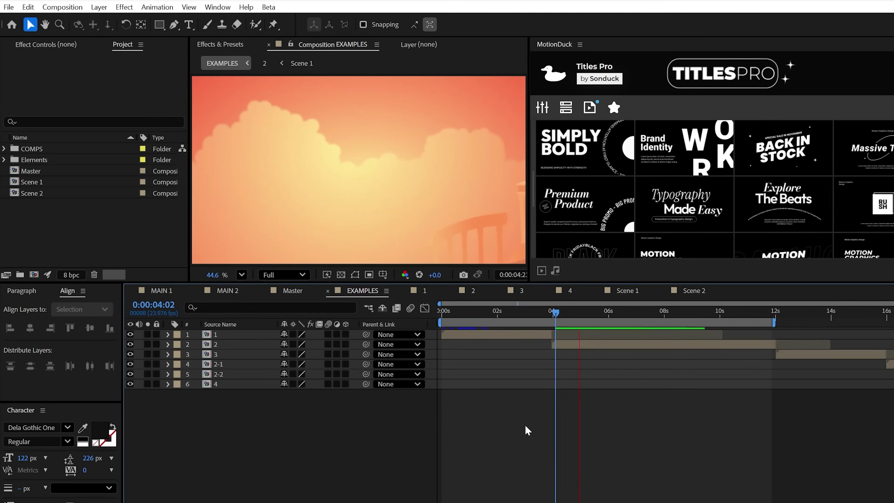
pyautogui.click(361, 290)
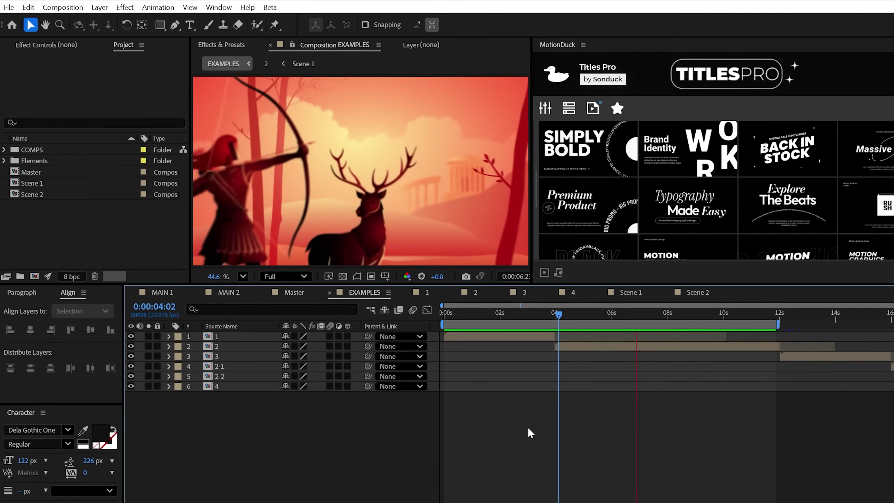